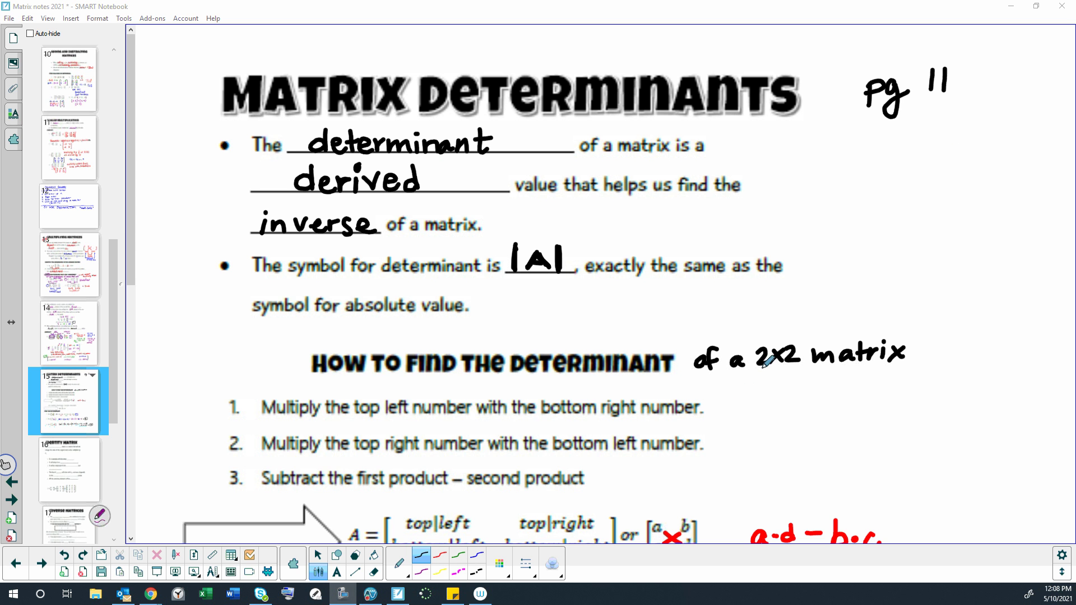
# Step: Scroll past the ad − bc formulas to the Find the Determinant problems and pick red ink
pyautogui.scroll(-2, 786, 386)
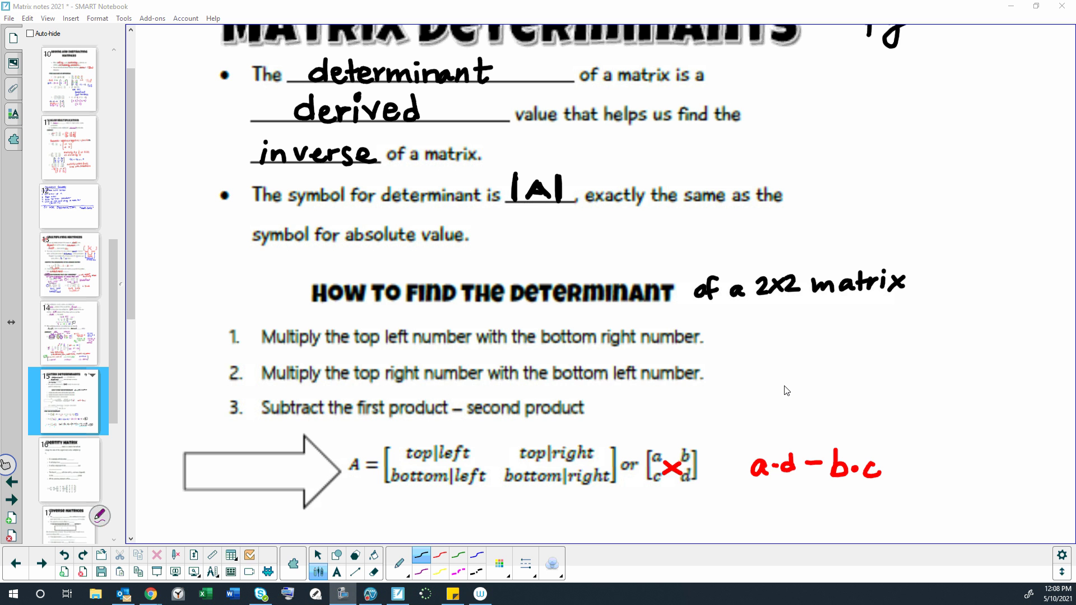
pyautogui.scroll(-2, 786, 391)
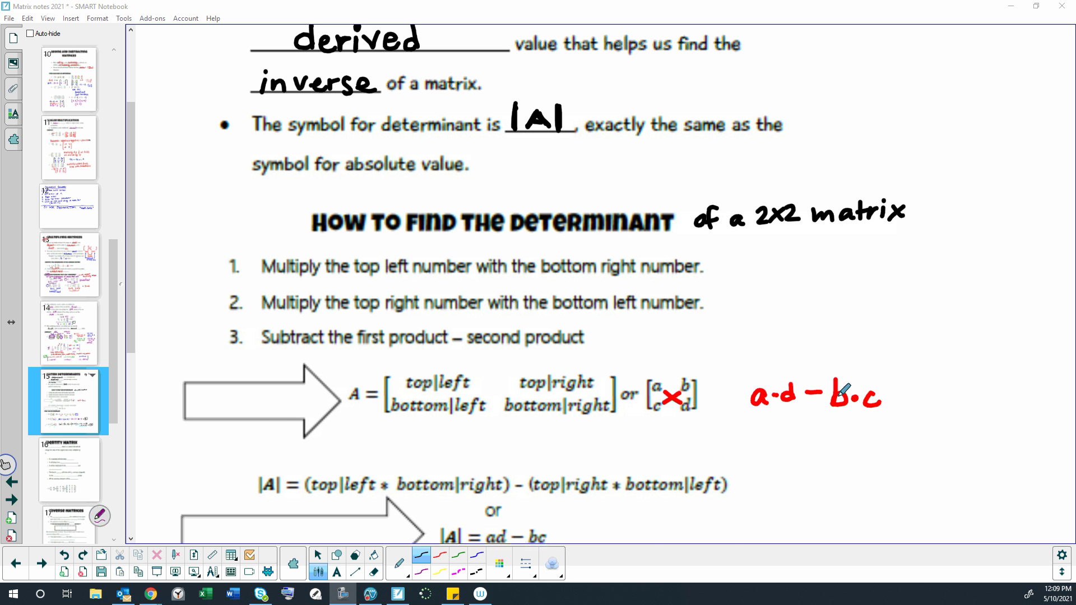
pyautogui.scroll(-3, 815, 395)
pyautogui.scroll(-1, 712, 352)
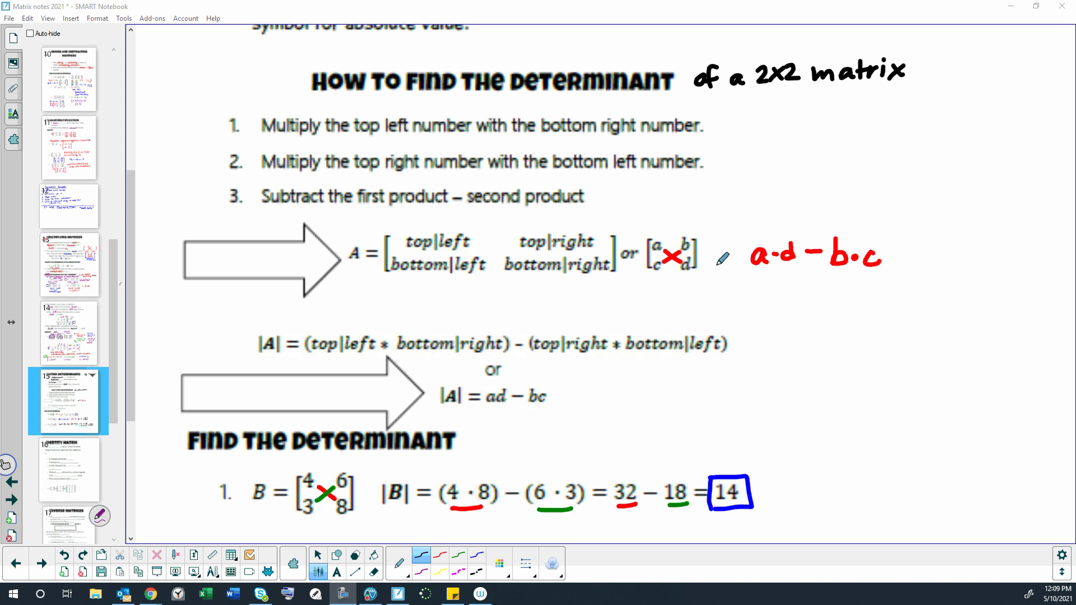
pyautogui.click(440, 555)
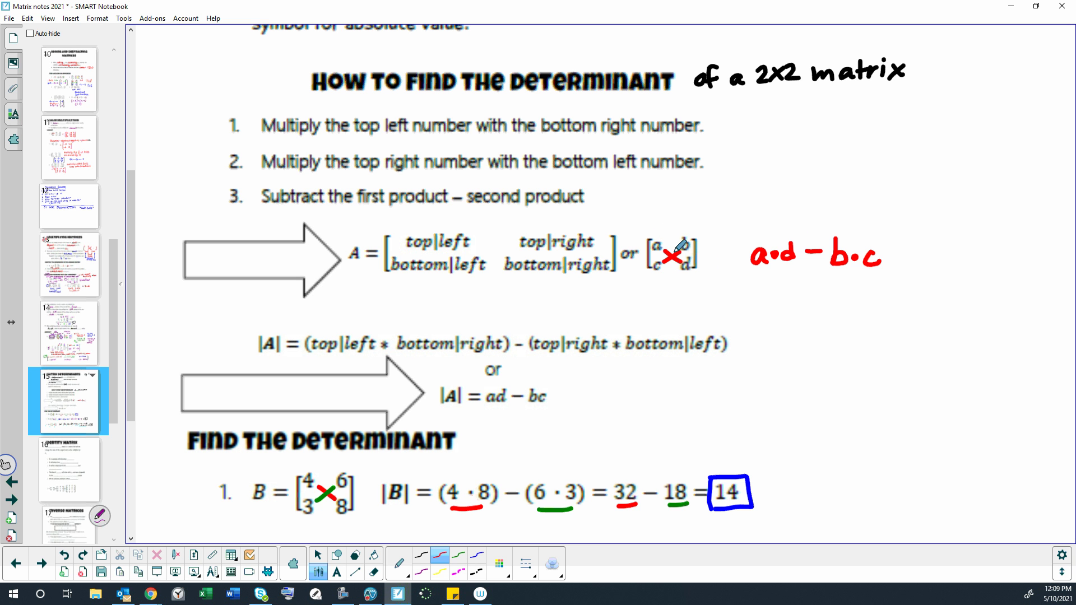
pyautogui.scroll(-4, 695, 336)
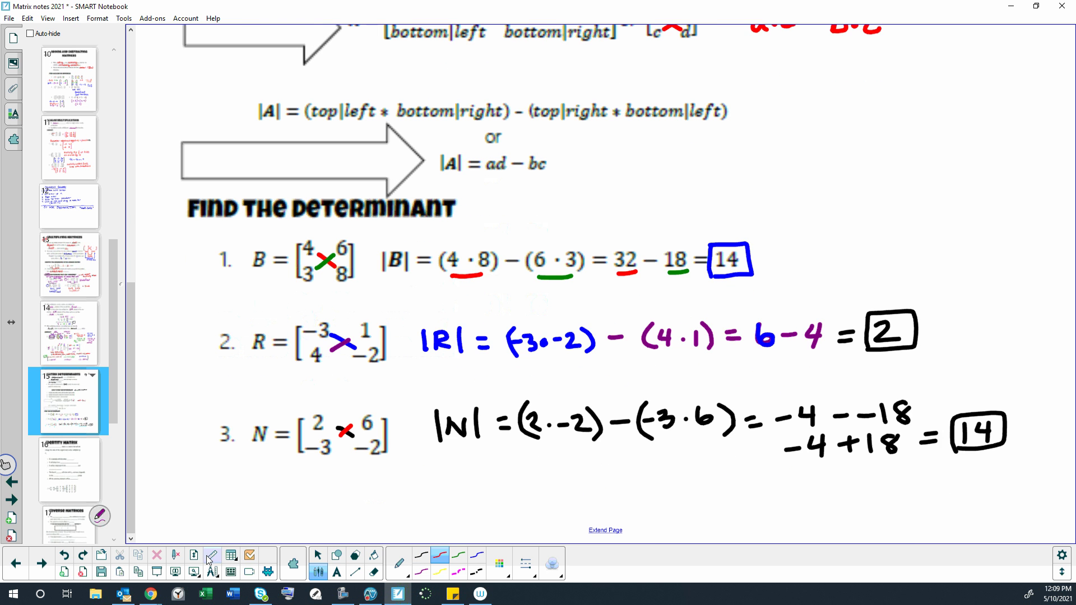
# Step: Clear the old ink and mark B's 4·8 diagonal, product and 32 in blue
pyautogui.click(176, 557)
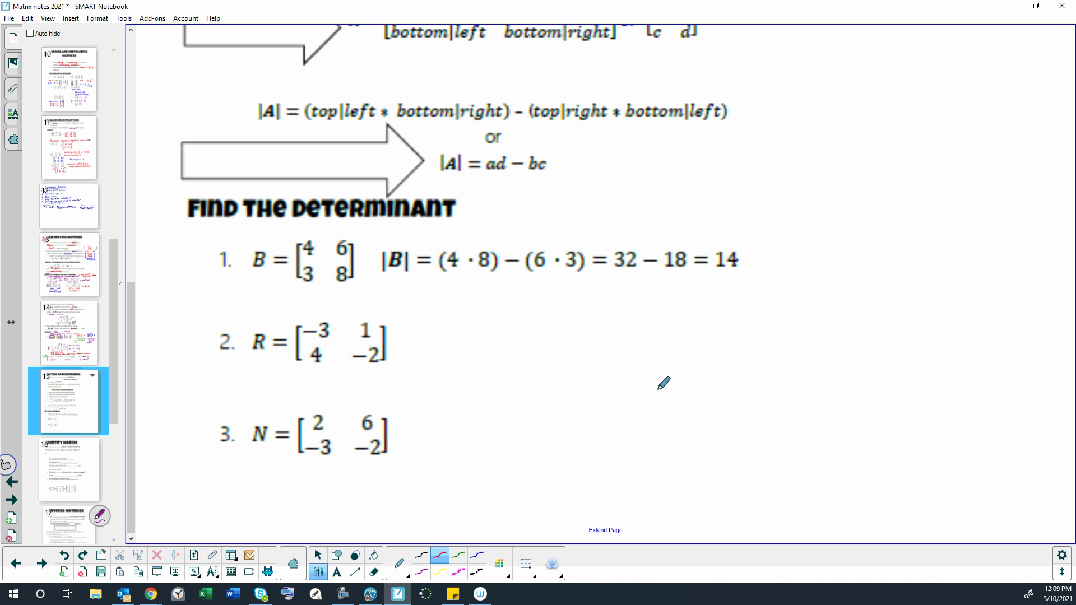
pyautogui.click(477, 556)
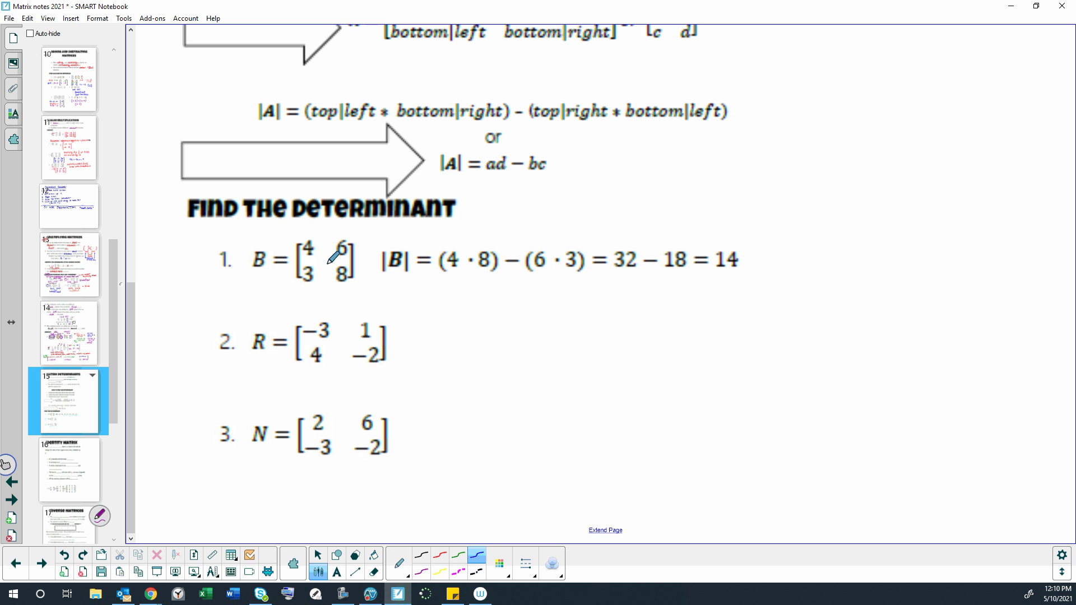
pyautogui.moveTo(314, 253); pyautogui.dragTo(335, 266)
pyautogui.moveTo(453, 275); pyautogui.dragTo(486, 271)
pyautogui.moveTo(616, 275); pyautogui.dragTo(632, 273)
# Step: Mark the 6·3 diagonal, product and 18 in red, then box the answer 14 in black
pyautogui.click(440, 556)
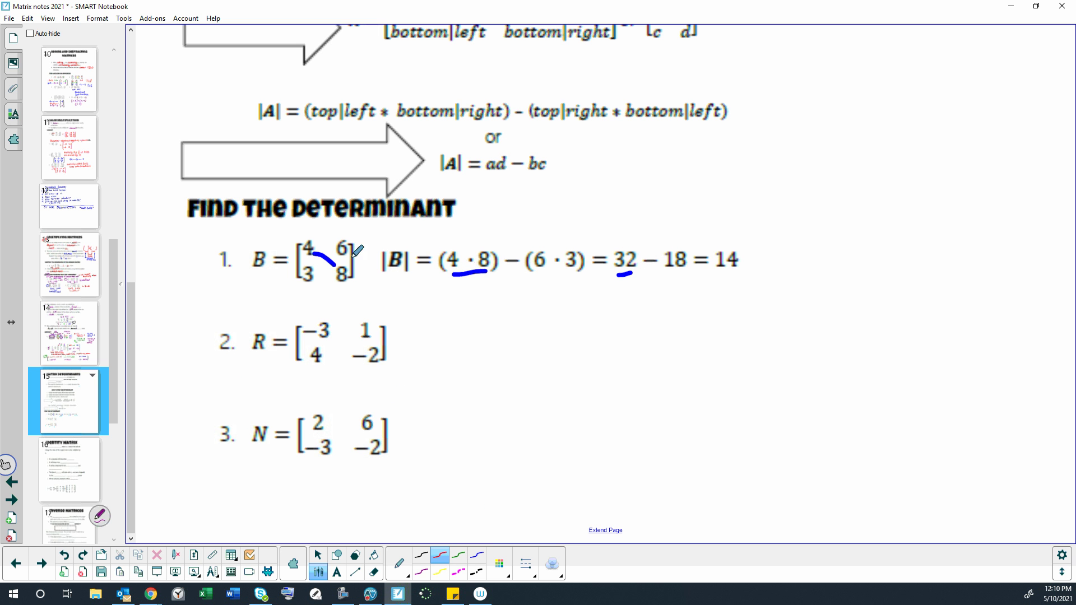
pyautogui.moveTo(318, 270); pyautogui.dragTo(335, 256)
pyautogui.moveTo(535, 275); pyautogui.dragTo(567, 273)
pyautogui.moveTo(666, 276); pyautogui.dragTo(687, 274)
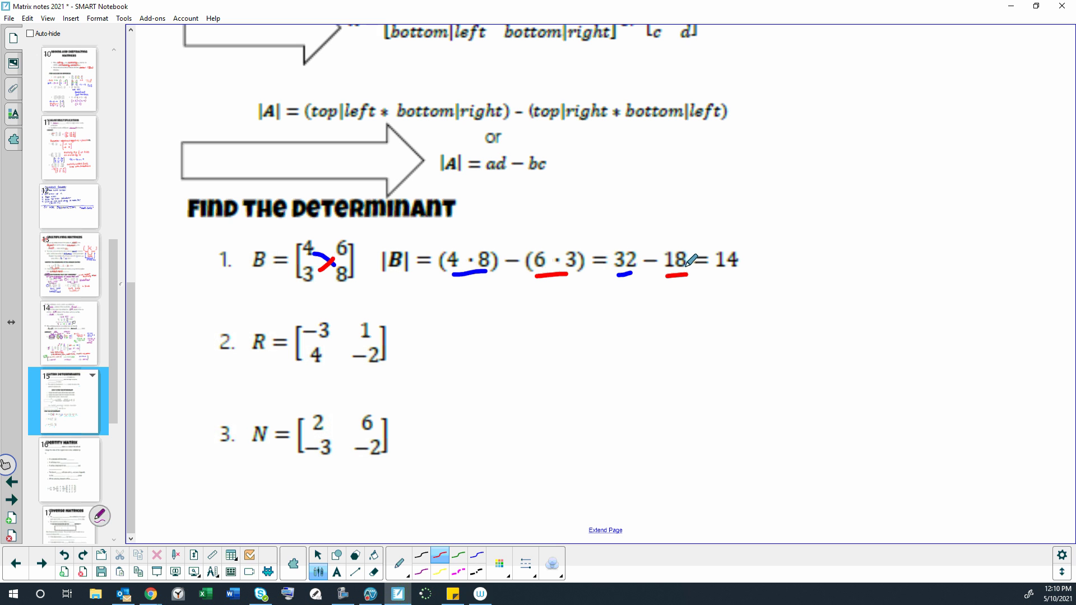
pyautogui.click(421, 555)
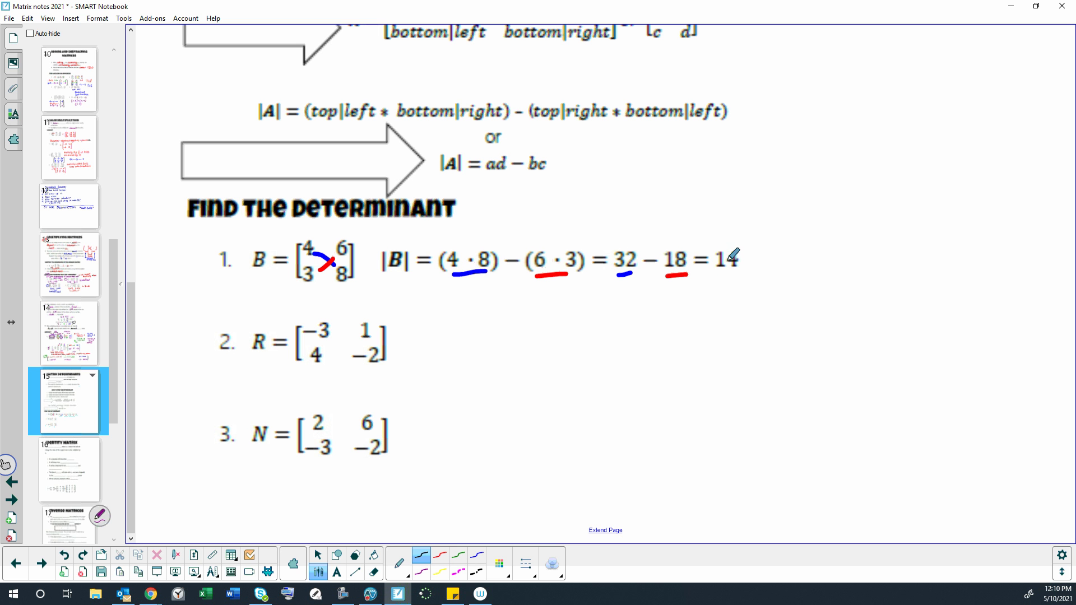
pyautogui.moveTo(710, 247)
pyautogui.mouseDown()
pyautogui.moveTo(714, 268)
pyautogui.moveTo(746, 242)
pyautogui.moveTo(749, 264)
pyautogui.moveTo(713, 268)
pyautogui.mouseUp()
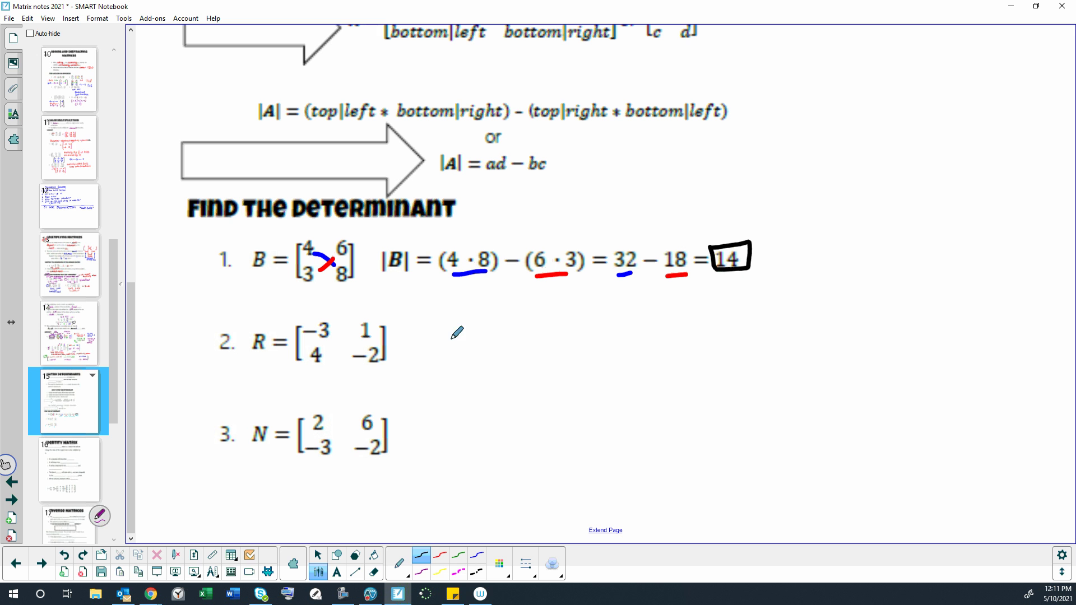
# Step: Write |R| = followed by the red −3·−2 diagonal and product, then a black minus sign
pyautogui.moveTo(431, 329); pyautogui.dragTo(432, 340)
pyautogui.moveTo(447, 334)
pyautogui.mouseDown()
pyautogui.moveTo(469, 328)
pyautogui.moveTo(471, 347)
pyautogui.mouseUp()
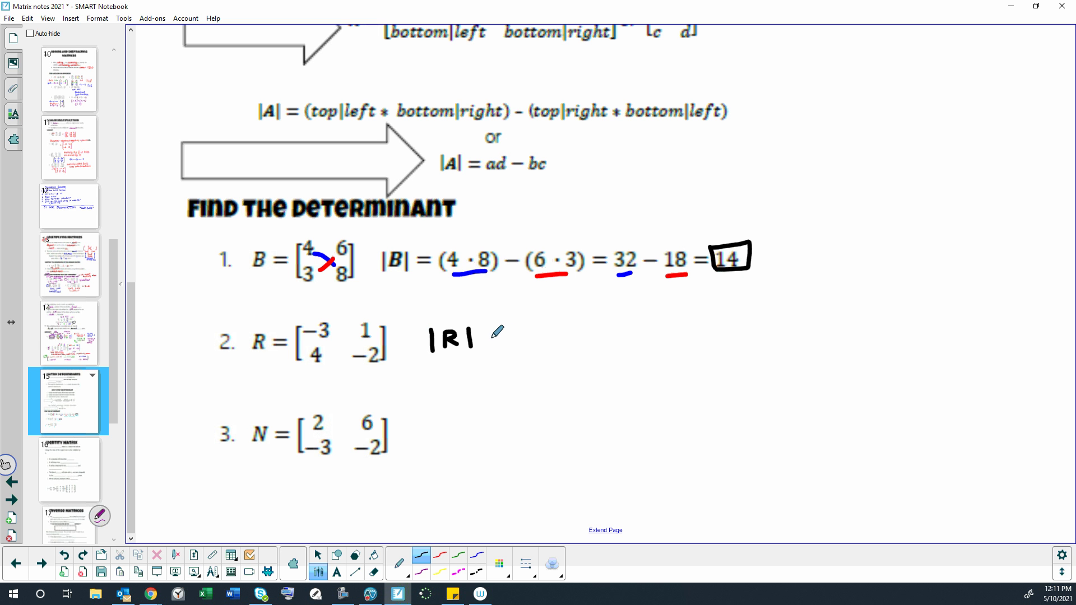
pyautogui.moveTo(486, 337); pyautogui.dragTo(498, 345)
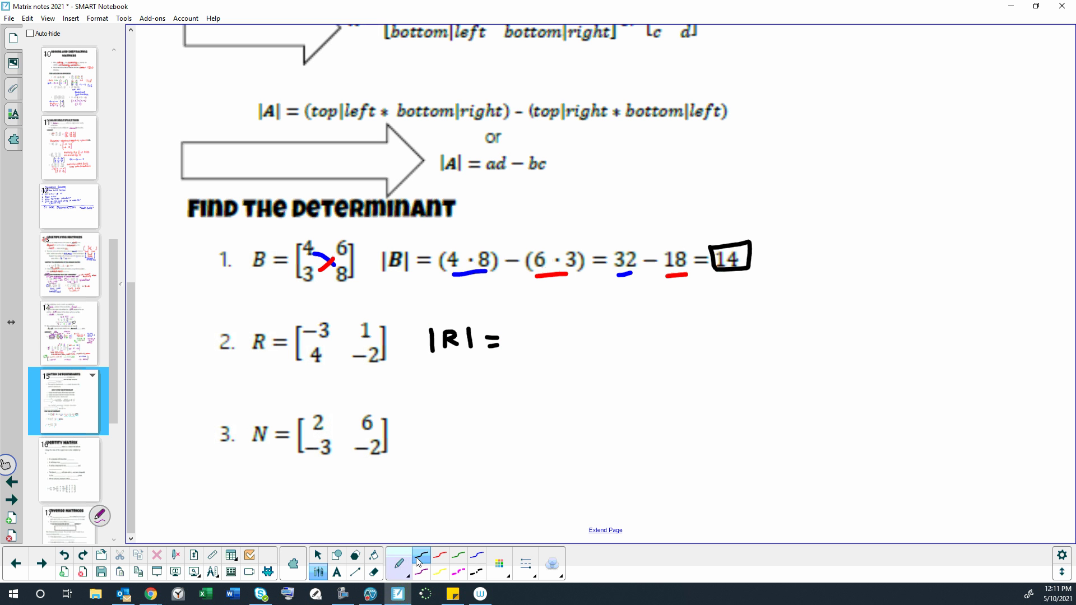
pyautogui.click(439, 555)
pyautogui.moveTo(335, 340); pyautogui.dragTo(344, 351)
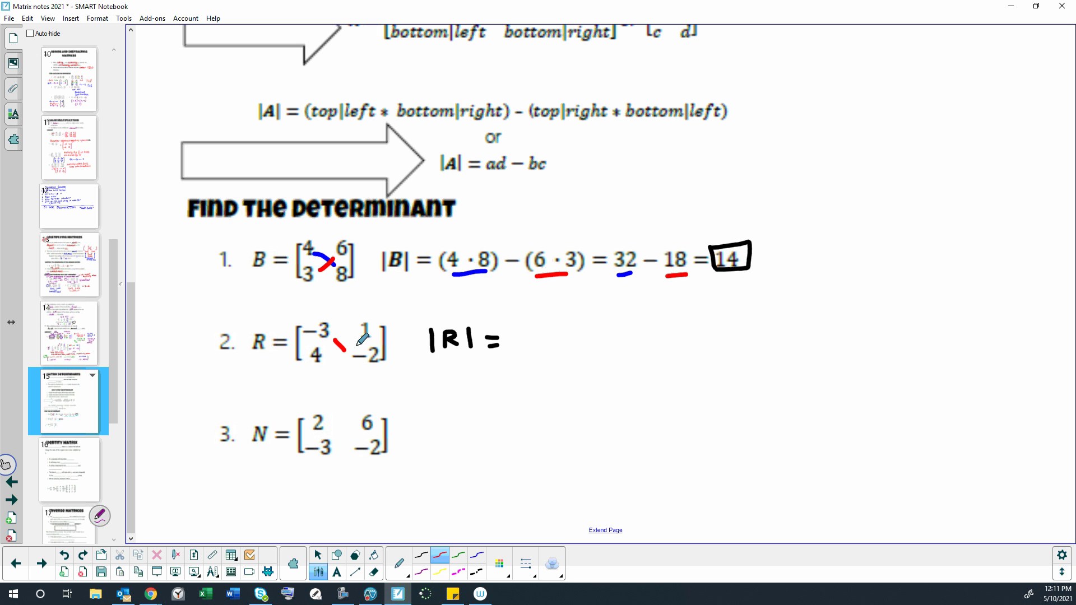
pyautogui.moveTo(521, 343)
pyautogui.mouseDown()
pyautogui.moveTo(542, 333)
pyautogui.moveTo(536, 346)
pyautogui.moveTo(598, 339)
pyautogui.mouseUp()
pyautogui.click(556, 339)
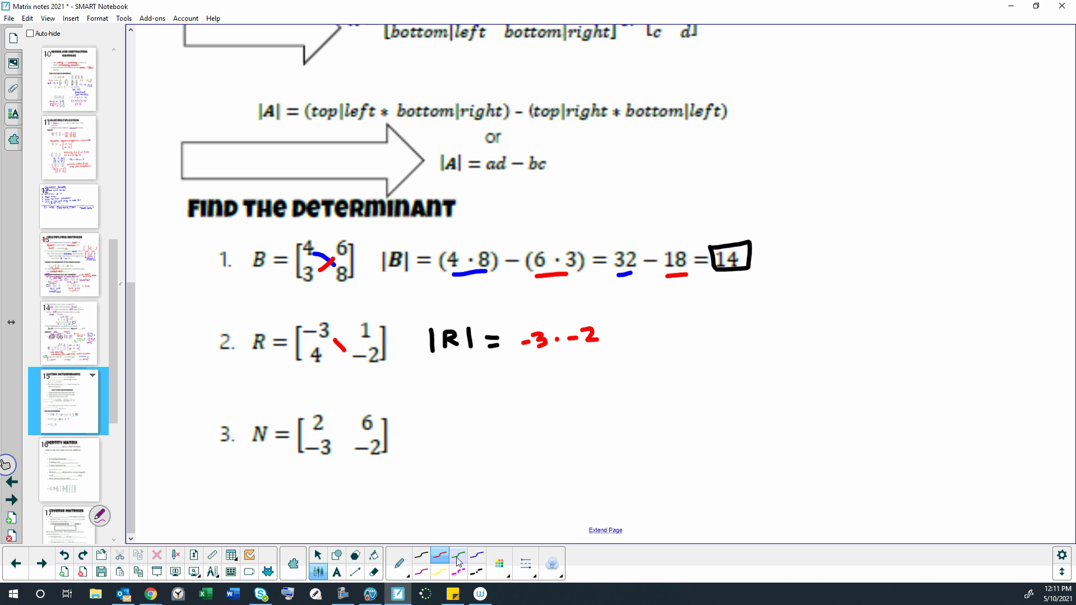
pyautogui.click(421, 556)
pyautogui.moveTo(615, 335); pyautogui.dragTo(630, 332)
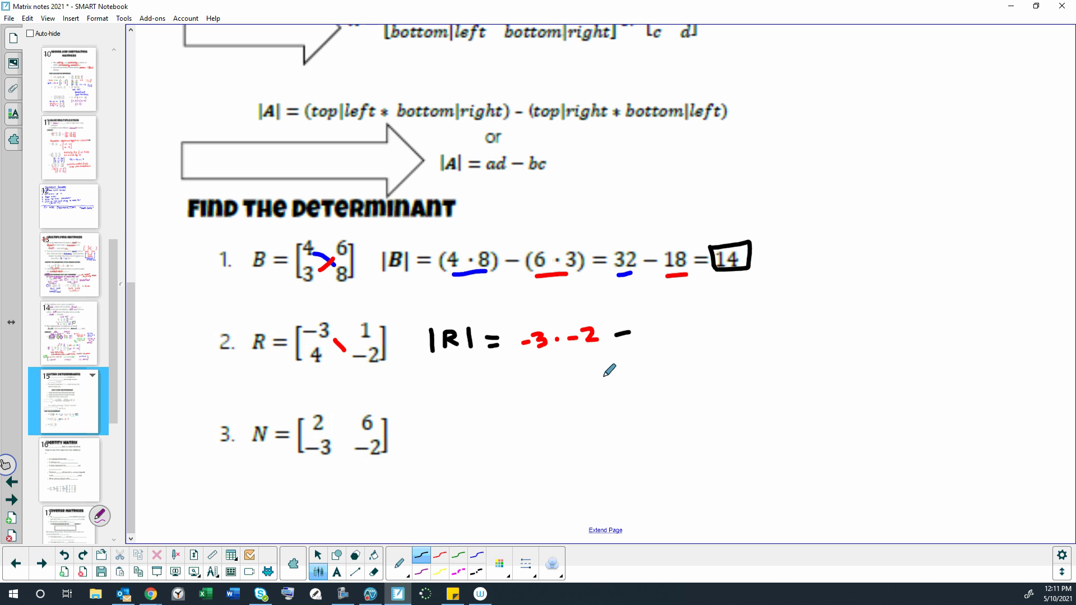
# Step: Add the green 4·1 product, the 6 − 4 line below, and the boxed red answer 2
pyautogui.click(458, 556)
pyautogui.moveTo(336, 353); pyautogui.dragTo(344, 343)
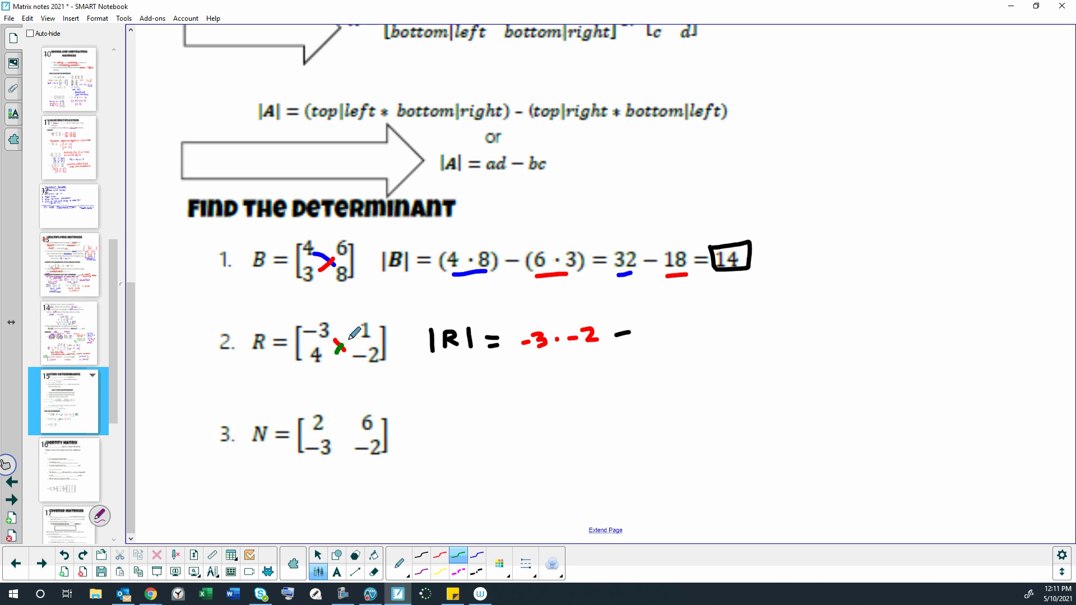
pyautogui.moveTo(647, 327)
pyautogui.mouseDown()
pyautogui.moveTo(650, 344)
pyautogui.moveTo(684, 342)
pyautogui.mouseUp()
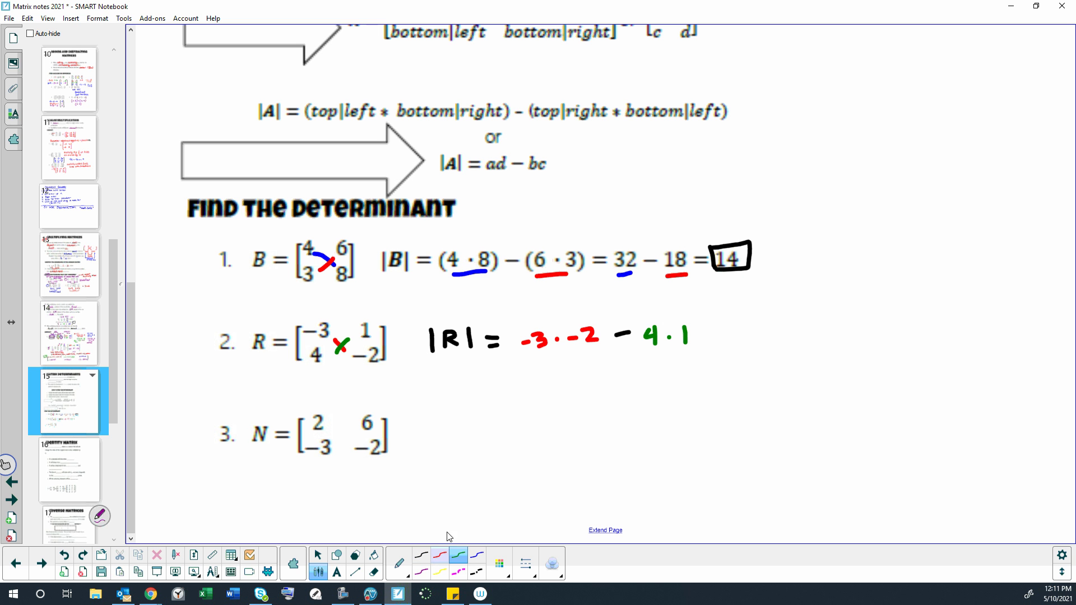
pyautogui.click(440, 555)
pyautogui.moveTo(580, 356)
pyautogui.mouseDown()
pyautogui.moveTo(565, 371)
pyautogui.moveTo(669, 368)
pyautogui.moveTo(661, 377)
pyautogui.mouseUp()
pyautogui.click(459, 556)
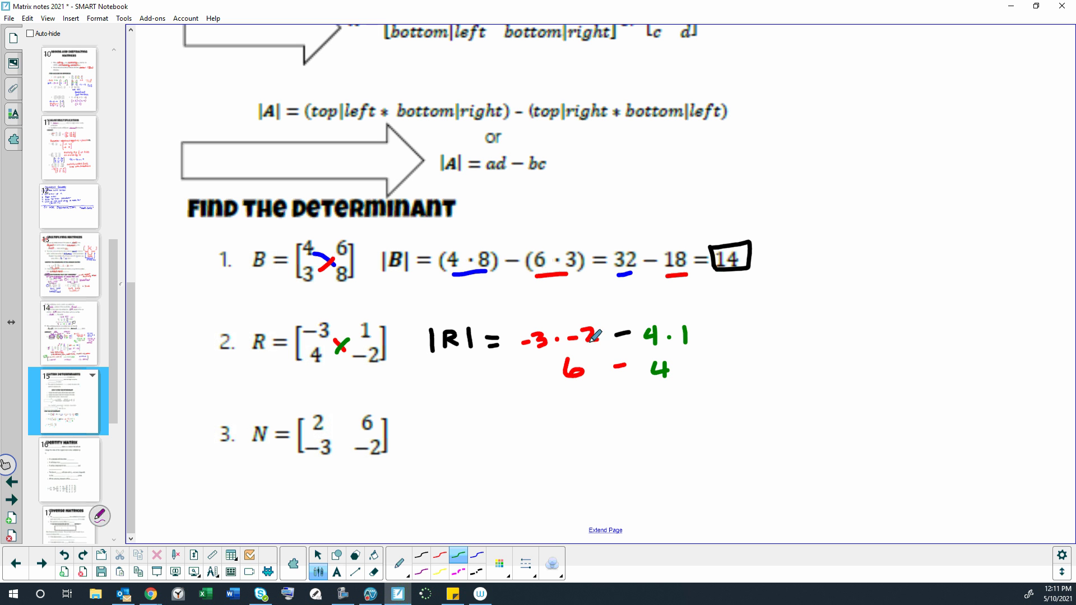
pyautogui.click(439, 557)
pyautogui.moveTo(709, 354); pyautogui.dragTo(724, 352)
pyautogui.moveTo(711, 364)
pyautogui.mouseDown()
pyautogui.moveTo(756, 344)
pyautogui.moveTo(747, 360)
pyautogui.moveTo(765, 365)
pyautogui.moveTo(768, 338)
pyautogui.moveTo(736, 338)
pyautogui.moveTo(733, 368)
pyautogui.mouseUp()
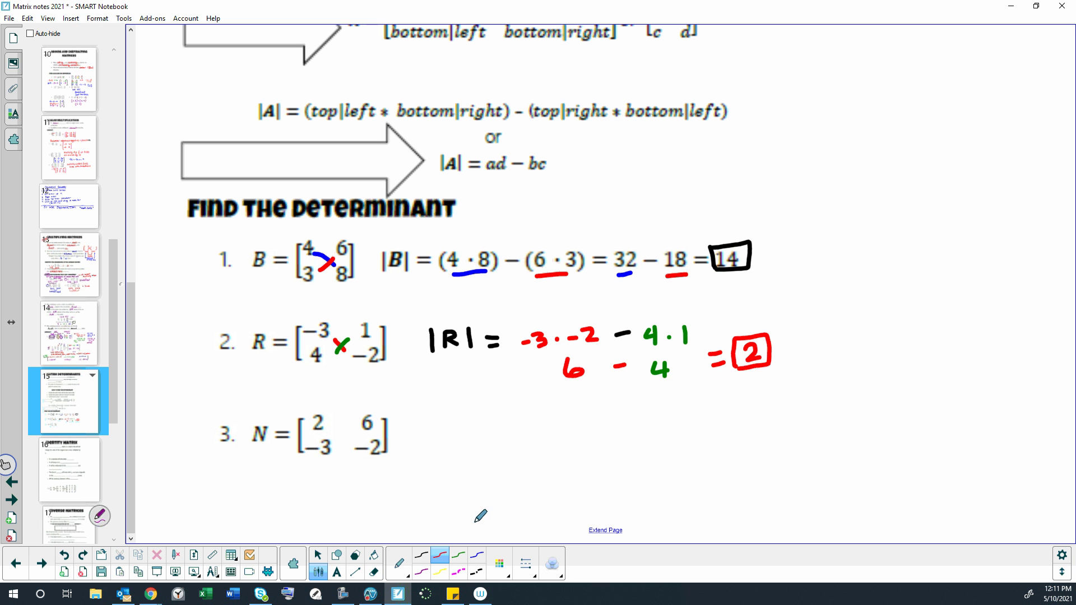
# Step: Handwrite |N| = 2·−2 − (−3·6) in black ink beside matrix N
pyautogui.click(425, 559)
pyautogui.moveTo(436, 417)
pyautogui.mouseDown()
pyautogui.moveTo(435, 442)
pyautogui.moveTo(457, 420)
pyautogui.moveTo(466, 435)
pyautogui.moveTo(485, 437)
pyautogui.mouseUp()
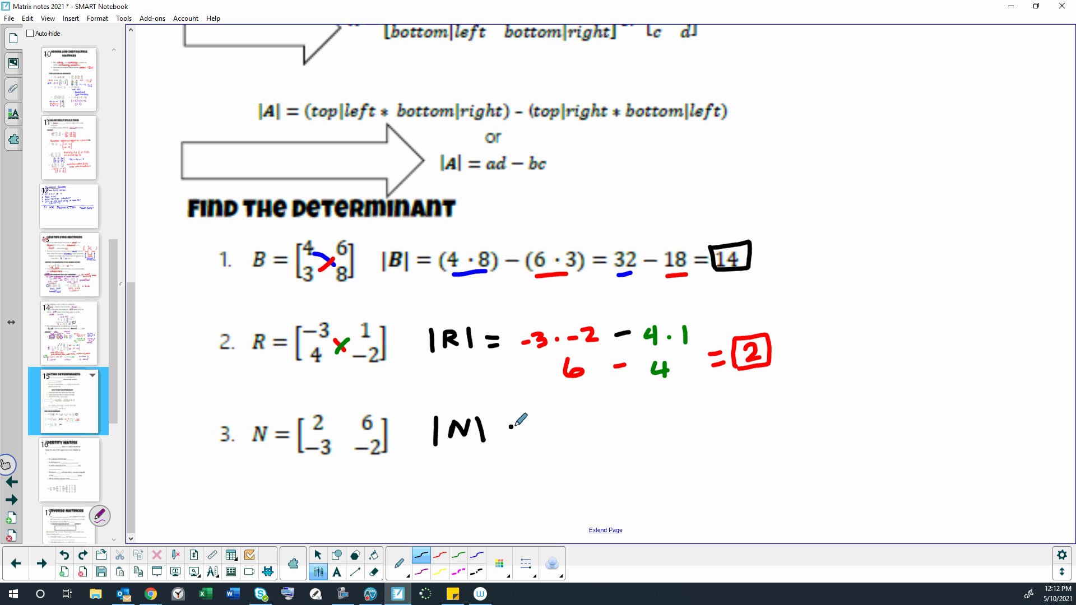
pyautogui.moveTo(511, 424); pyautogui.dragTo(520, 424)
pyautogui.moveTo(510, 436)
pyautogui.mouseDown()
pyautogui.moveTo(543, 422)
pyautogui.moveTo(548, 438)
pyautogui.moveTo(590, 424)
pyautogui.moveTo(583, 436)
pyautogui.moveTo(675, 429)
pyautogui.moveTo(689, 417)
pyautogui.moveTo(680, 436)
pyautogui.moveTo(710, 429)
pyautogui.mouseUp()
pyautogui.click(557, 433)
pyautogui.click(700, 429)
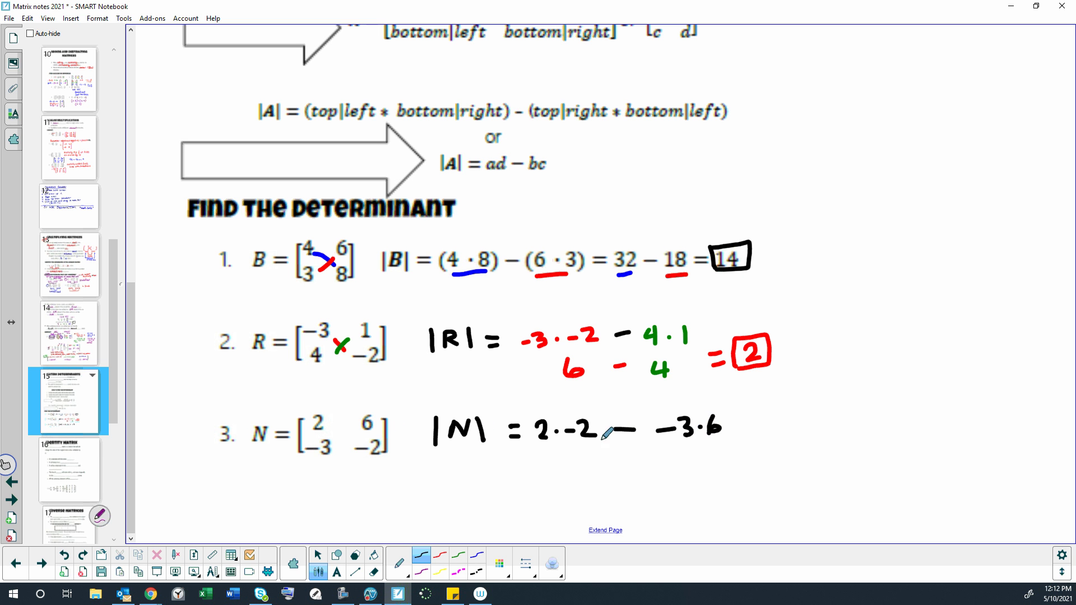
# Step: Write the next line −4 − −18 = −4+18 and box the answer 14
pyautogui.moveTo(557, 454)
pyautogui.mouseDown()
pyautogui.moveTo(592, 446)
pyautogui.moveTo(592, 459)
pyautogui.moveTo(751, 454)
pyautogui.mouseUp()
pyautogui.click(736, 449)
pyautogui.moveTo(738, 459)
pyautogui.mouseDown()
pyautogui.moveTo(813, 449)
pyautogui.moveTo(810, 461)
pyautogui.moveTo(835, 450)
pyautogui.moveTo(825, 460)
pyautogui.moveTo(841, 459)
pyautogui.moveTo(861, 455)
pyautogui.moveTo(867, 438)
pyautogui.moveTo(909, 456)
pyautogui.moveTo(933, 450)
pyautogui.moveTo(897, 464)
pyautogui.moveTo(941, 432)
pyautogui.moveTo(948, 456)
pyautogui.moveTo(900, 465)
pyautogui.mouseUp()
pyautogui.click(865, 442)
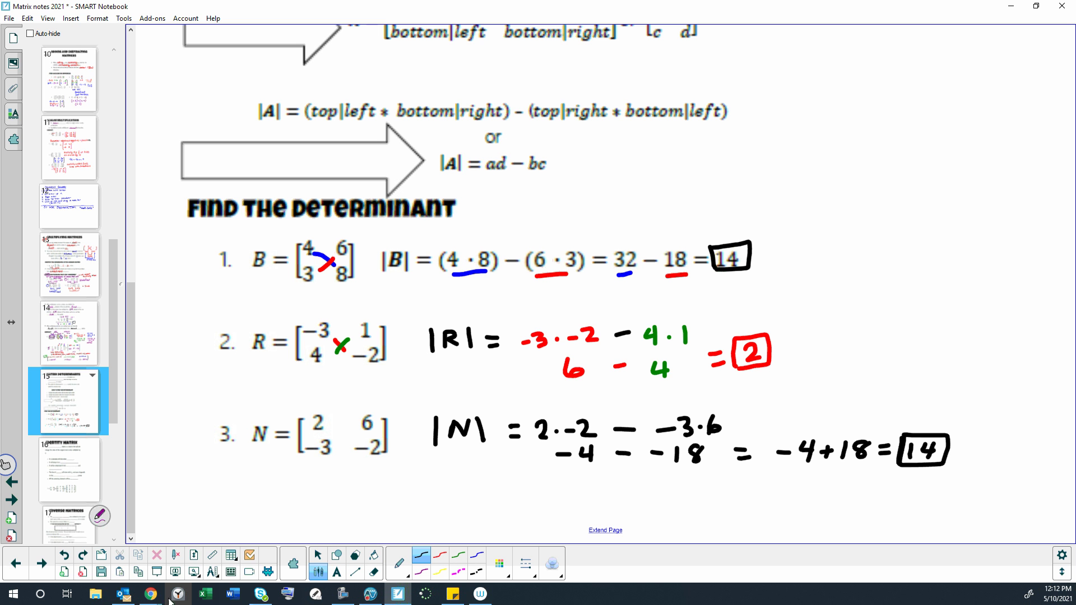
# Step: Bring the Desmos Matrix Calculator forward and add a new 2×2 matrix C with top row 2, 6
pyautogui.moveTo(147, 601)
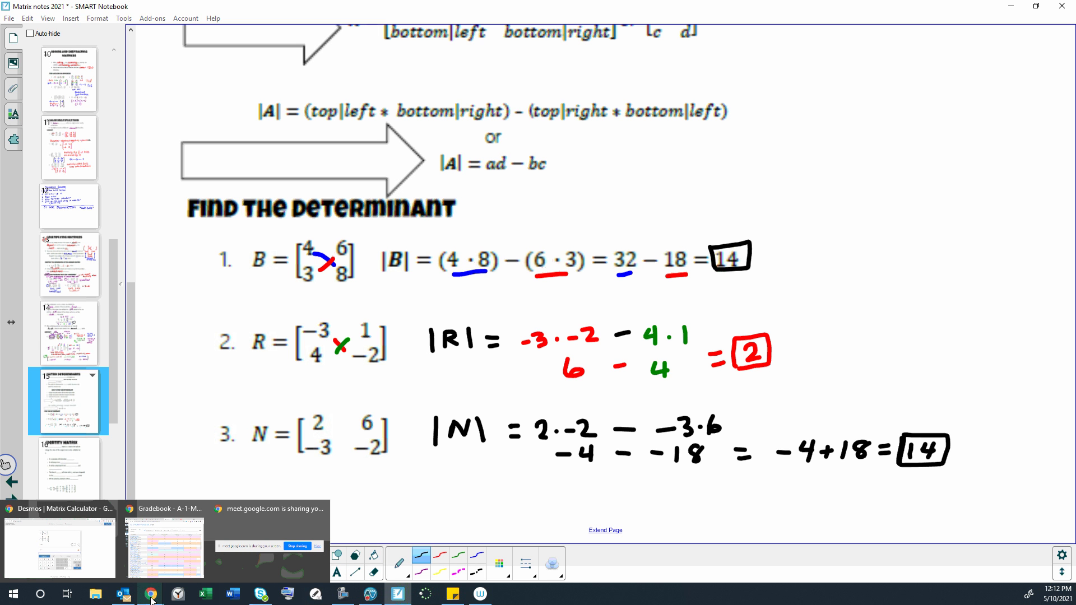
pyautogui.click(108, 555)
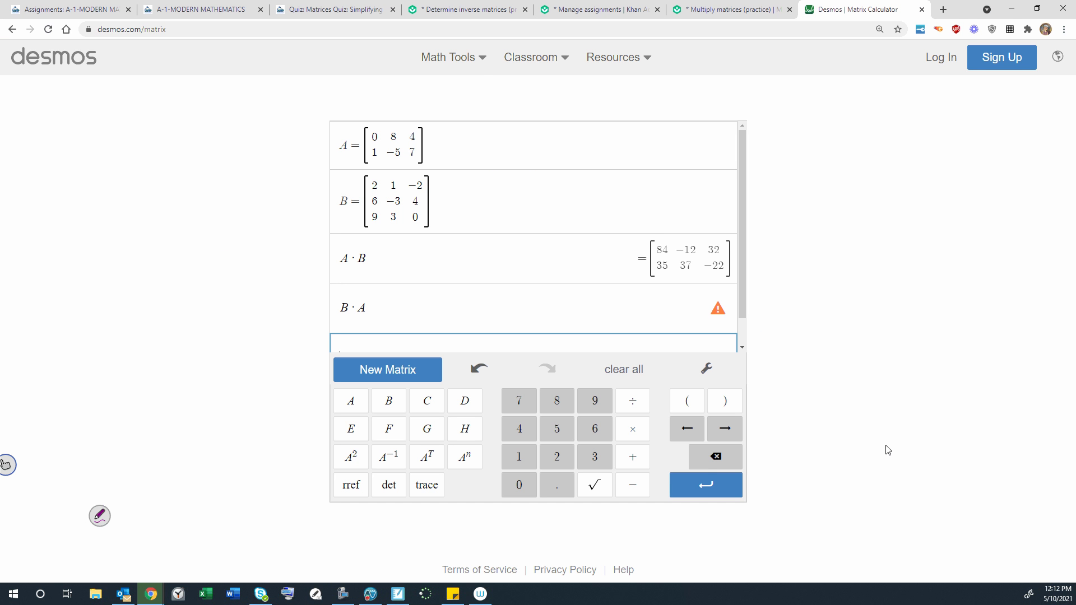
pyautogui.click(482, 61)
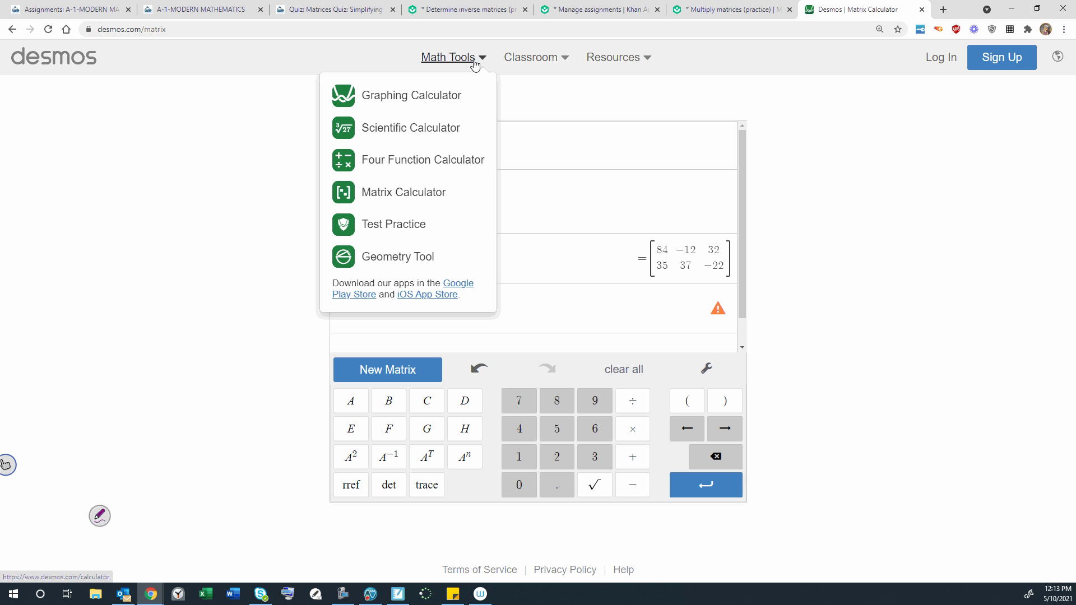
pyautogui.click(484, 61)
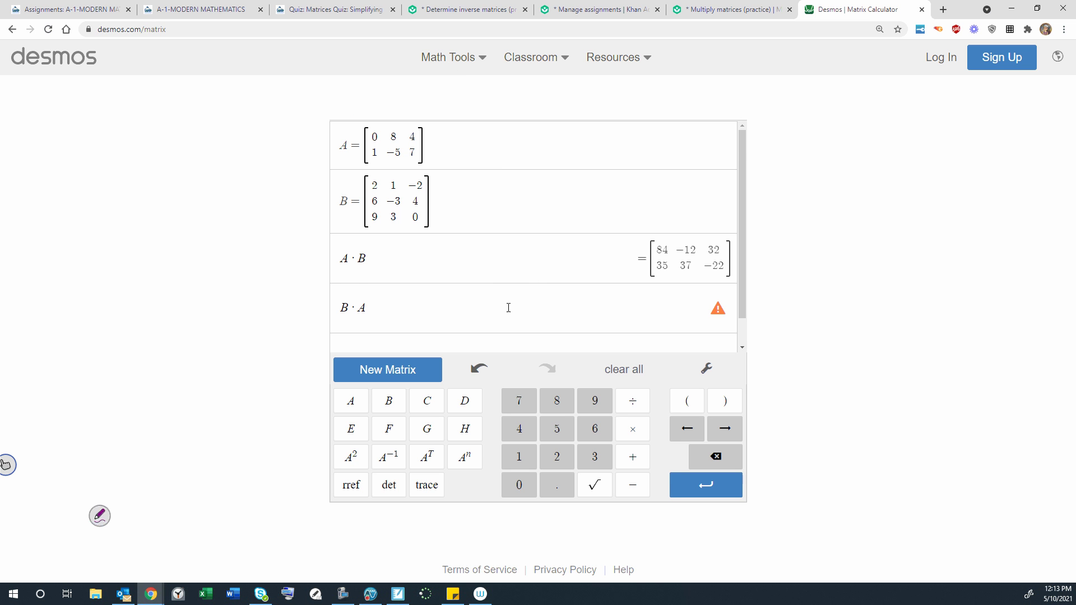
pyautogui.click(375, 372)
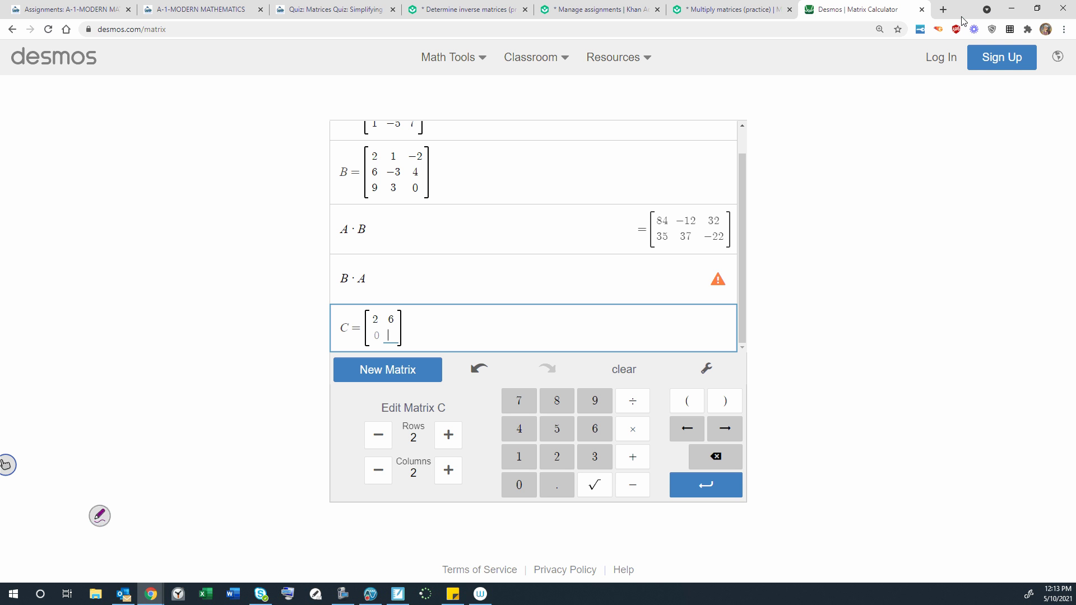
# Step: Fill matrix C's bottom row with −3 and −2 and commit it
pyautogui.press('Left')
pyautogui.write('-3')
pyautogui.press('Right')
pyautogui.write('-2')
pyautogui.press('Return')
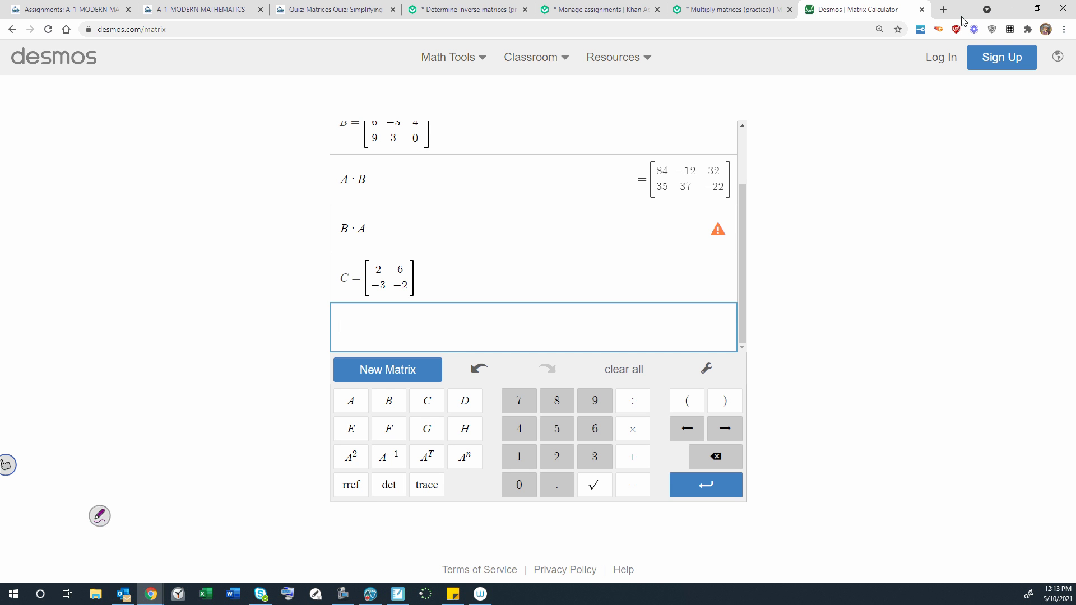
# Step: Evaluate det(C) in Desmos, which returns 14
pyautogui.click(395, 498)
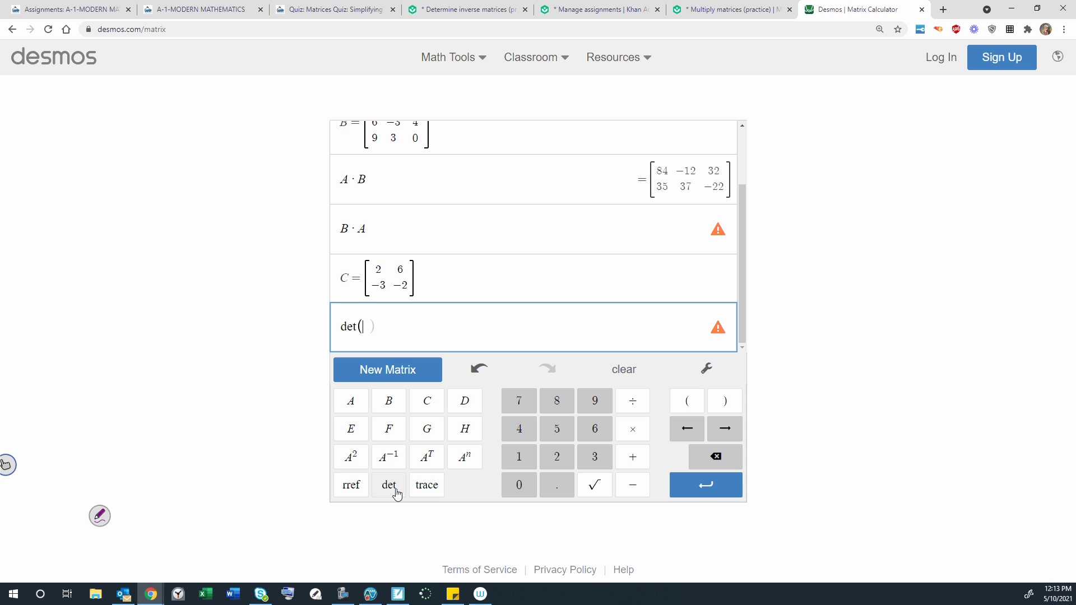
pyautogui.click(433, 406)
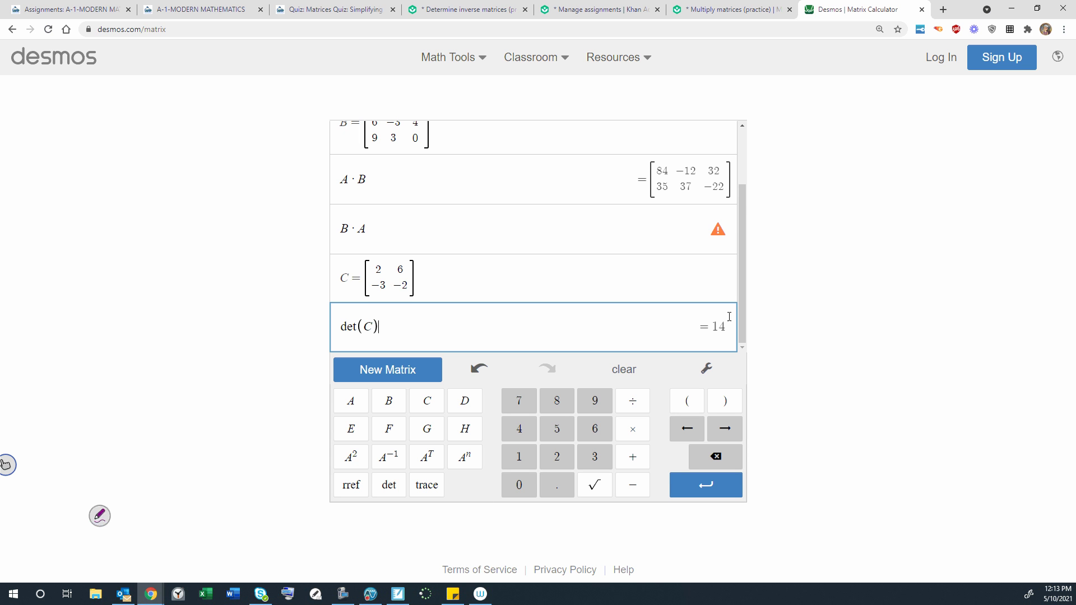
pyautogui.press('Return')
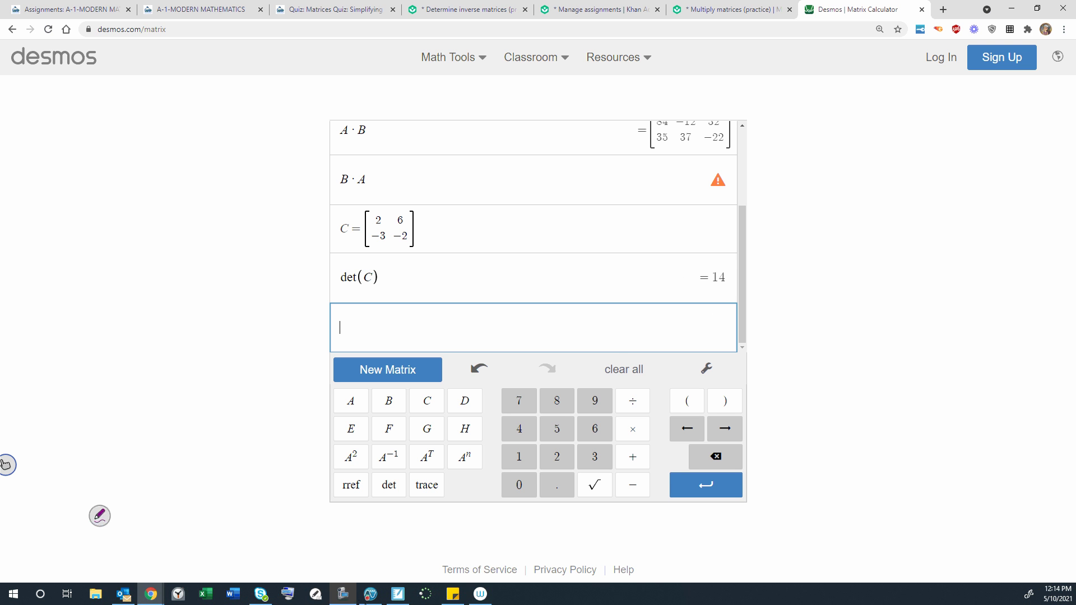
# Step: Compare with the handwritten notes in SMART Notebook, then return to the calculator
pyautogui.click(398, 597)
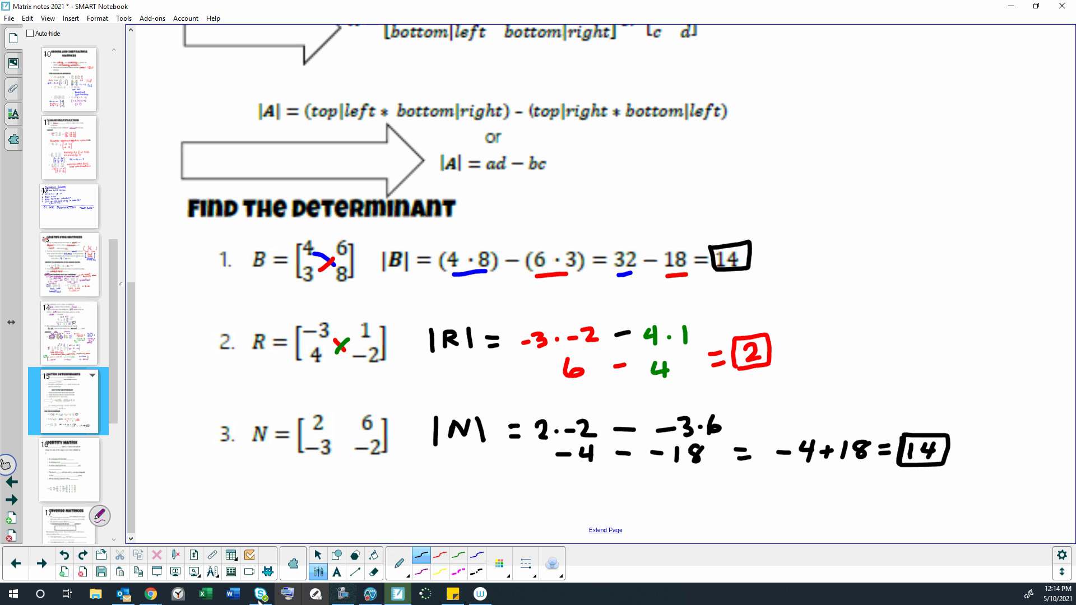
pyautogui.moveTo(150, 595)
pyautogui.click(78, 547)
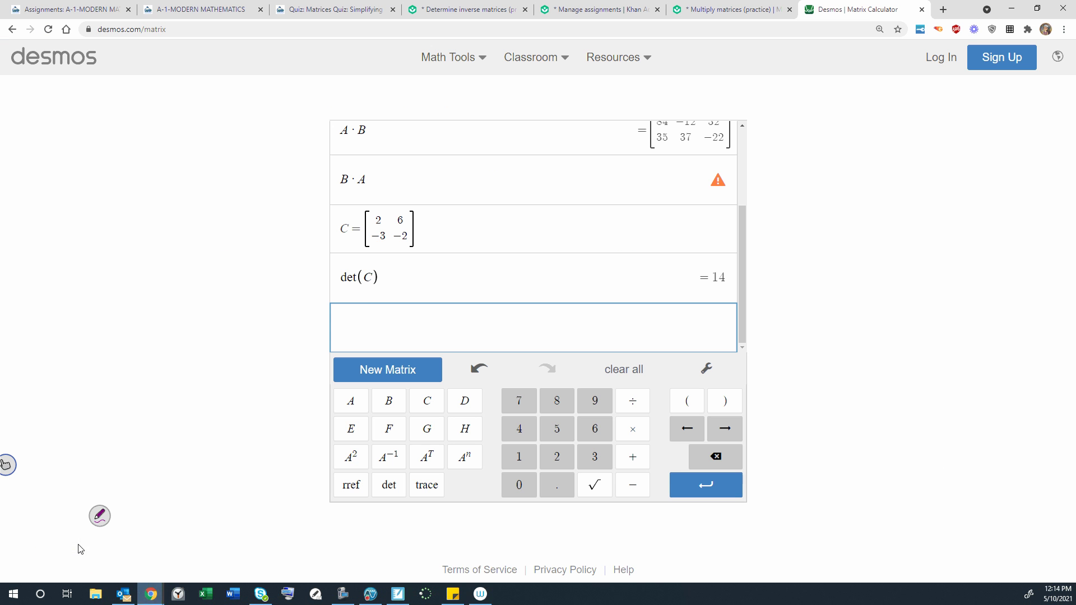